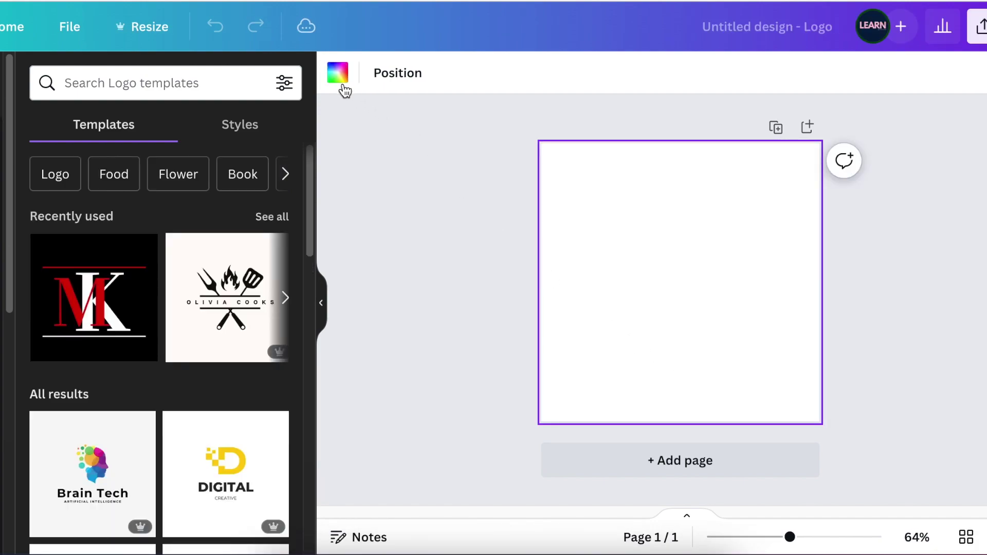
# Step: Set the page background to black from the Wild Orchid palette and open the Elements library
pyautogui.click(343, 79)
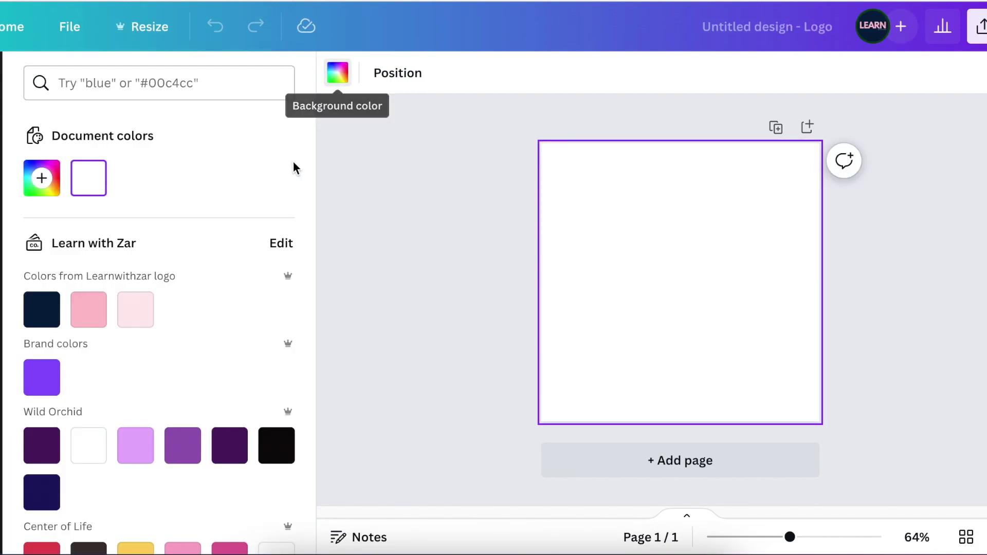
pyautogui.scroll(-3, 278, 316)
pyautogui.click(279, 315)
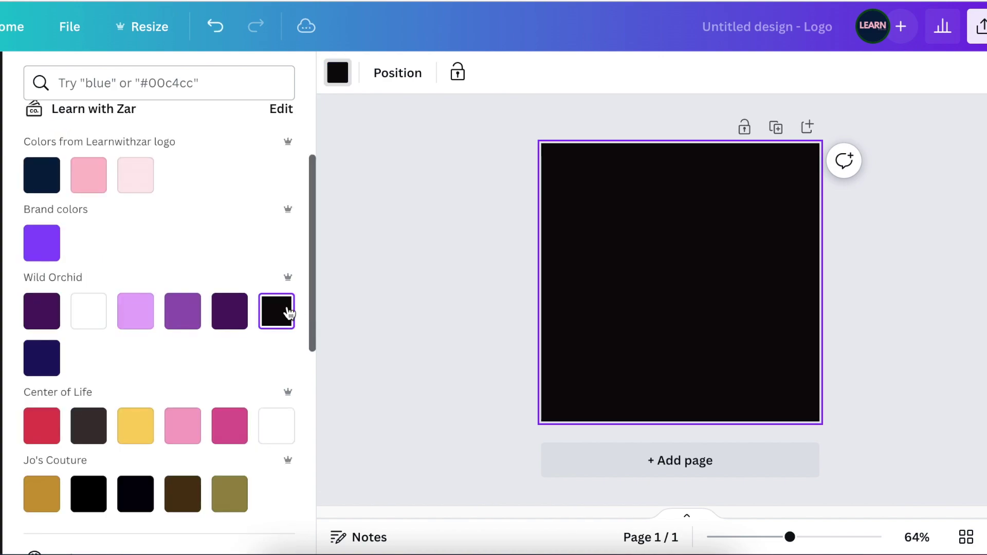
pyautogui.click(409, 291)
pyautogui.click(27, 126)
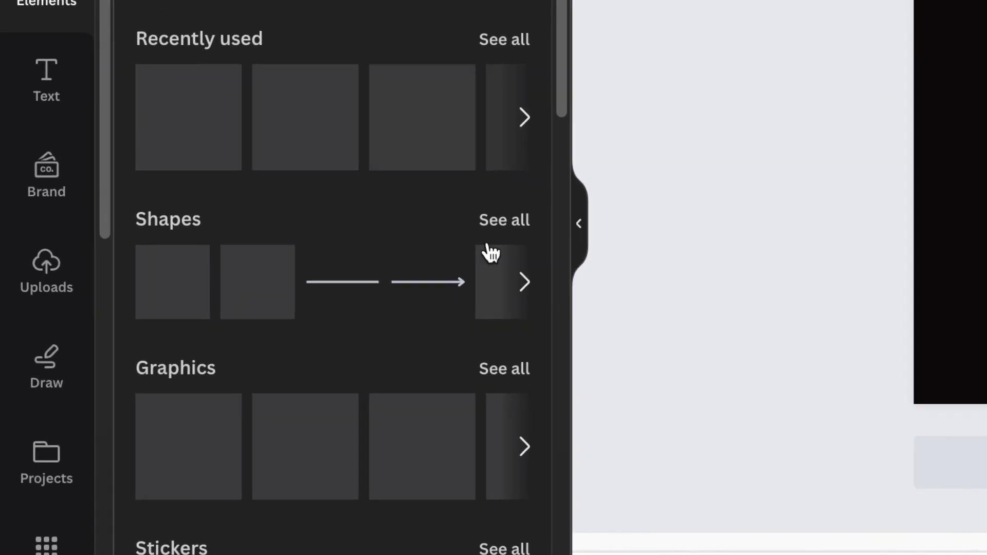
# Step: Add the rounded-bottom arch shape from the full Shapes list to the page
pyautogui.click(504, 220)
pyautogui.moveTo(562, 107); pyautogui.dragTo(585, 418)
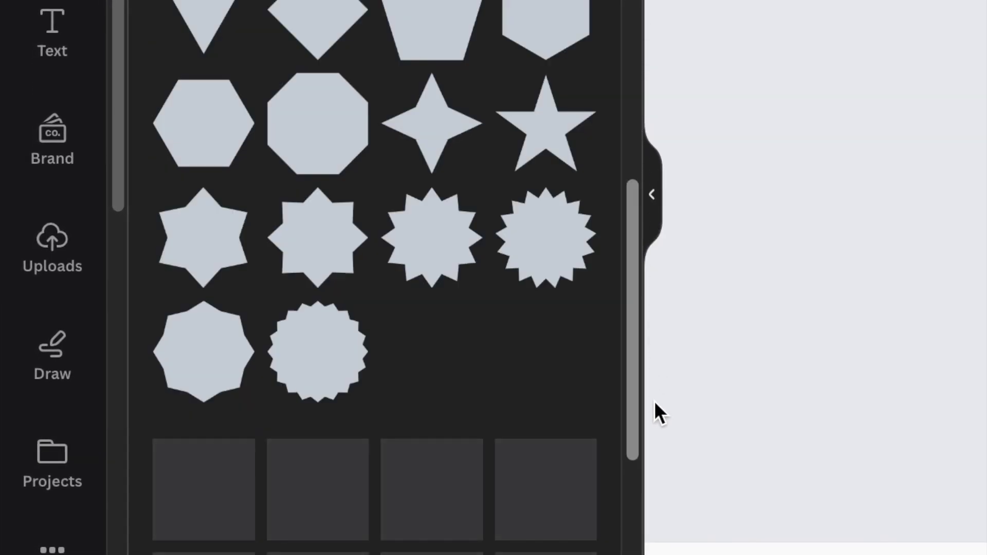
pyautogui.moveTo(659, 411); pyautogui.dragTo(661, 535)
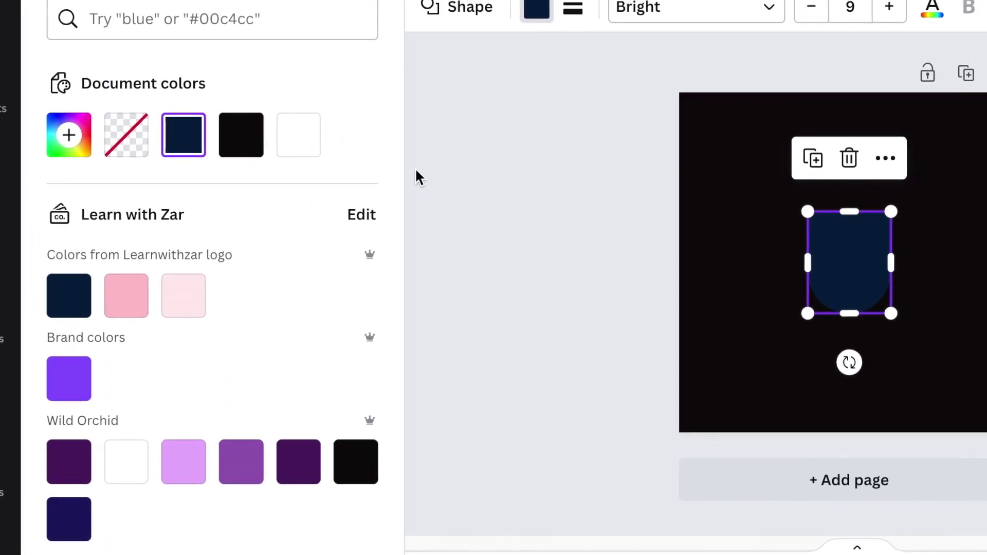
# Step: Make the arch yellow, resize it to 156×200, centre it, and duplicate it as a black copy
pyautogui.scroll(-10, 370, 406)
pyautogui.click(211, 293)
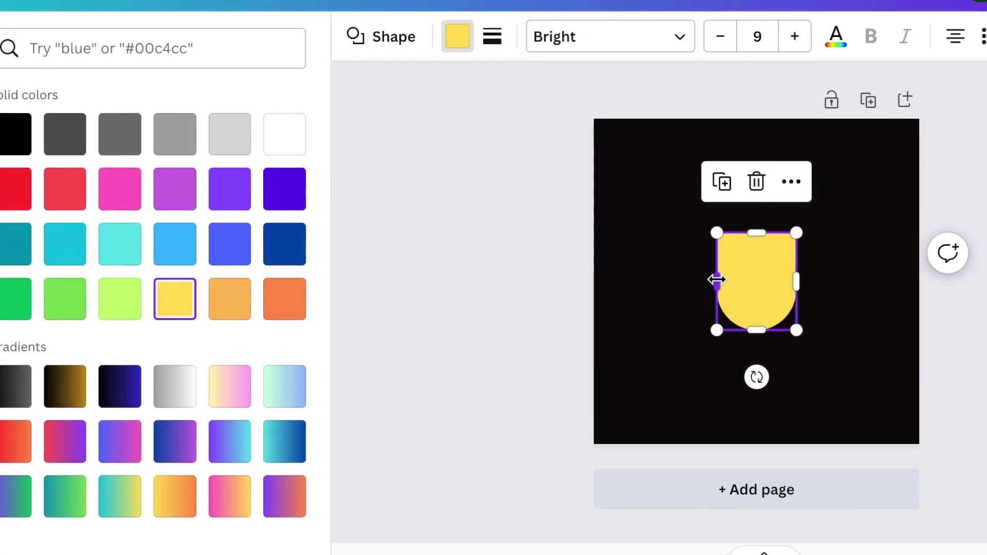
pyautogui.moveTo(716, 280); pyautogui.dragTo(694, 283)
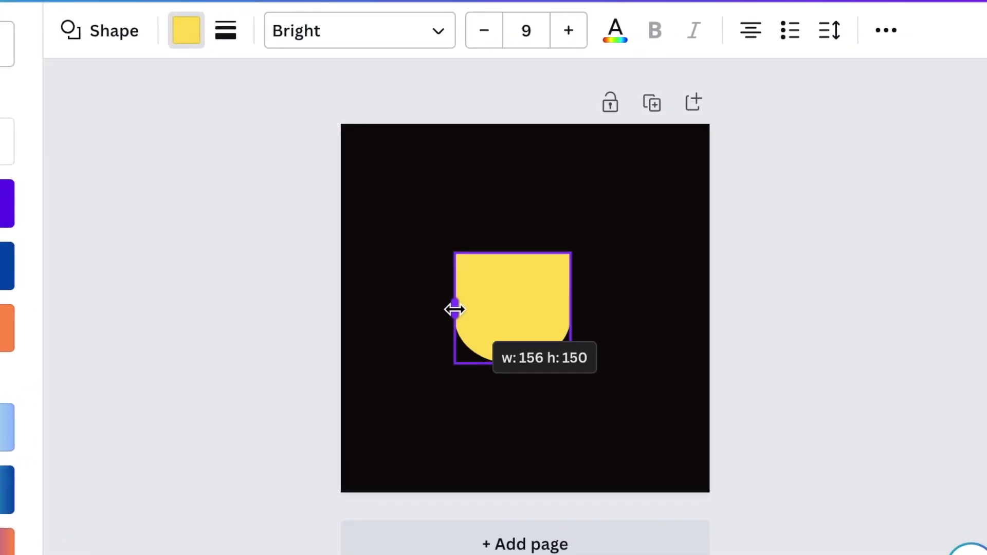
pyautogui.moveTo(454, 309); pyautogui.dragTo(455, 309)
pyautogui.moveTo(509, 364); pyautogui.dragTo(476, 406)
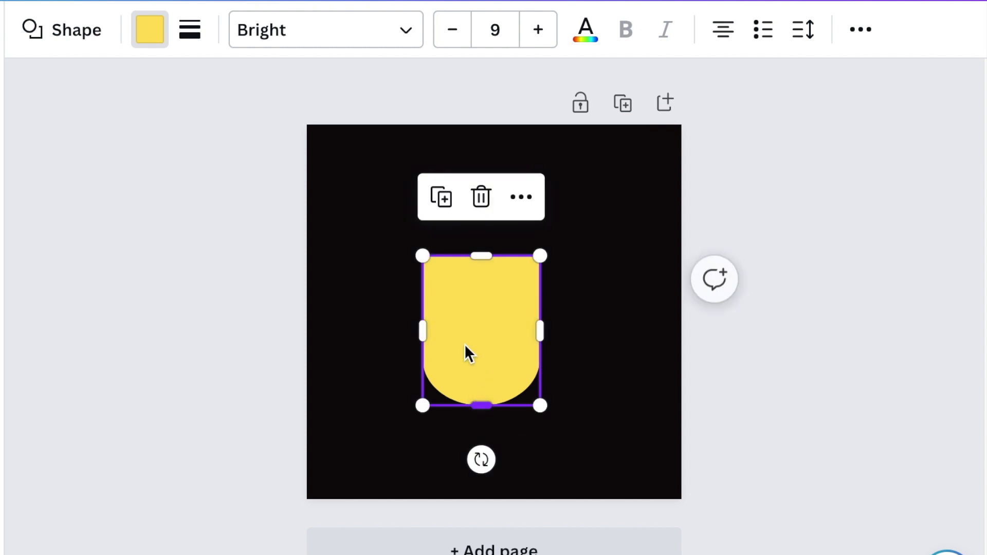
pyautogui.moveTo(465, 353); pyautogui.dragTo(485, 351)
pyautogui.click(453, 201)
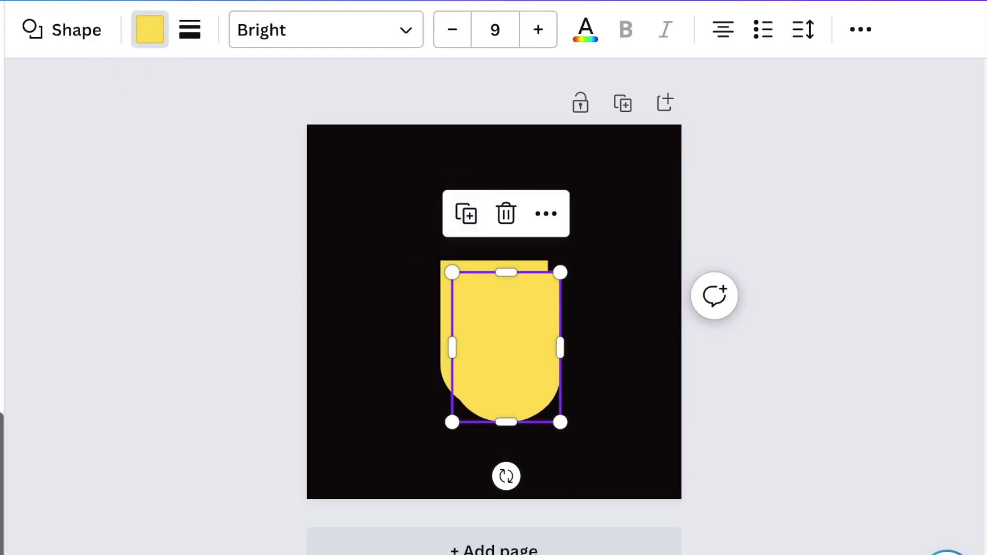
pyautogui.click(2, 406)
# Step: Shrink the black copy to 127 high and narrow it over the yellow arch
pyautogui.moveTo(502, 290); pyautogui.dragTo(504, 307)
pyautogui.moveTo(522, 375); pyautogui.dragTo(485, 351)
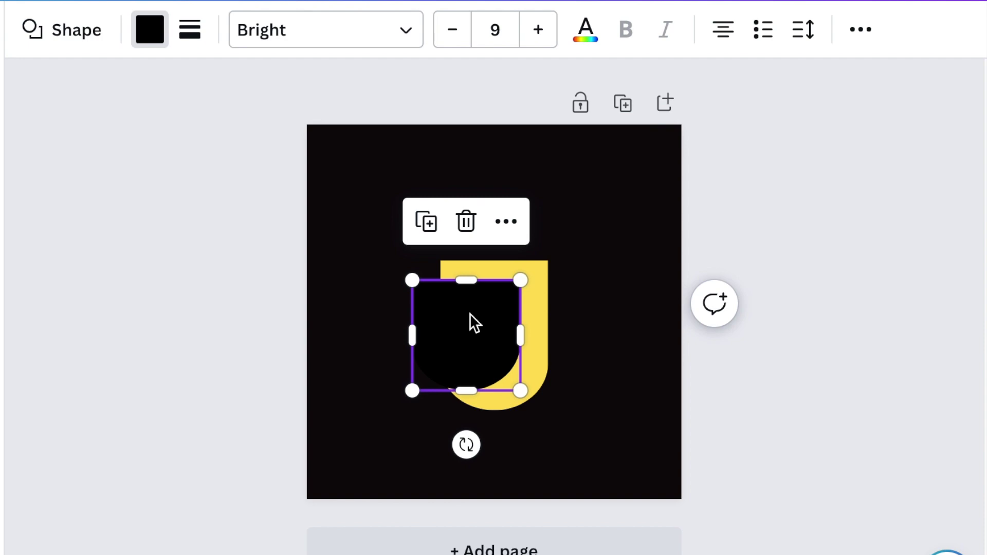
pyautogui.moveTo(463, 281); pyautogui.dragTo(463, 290)
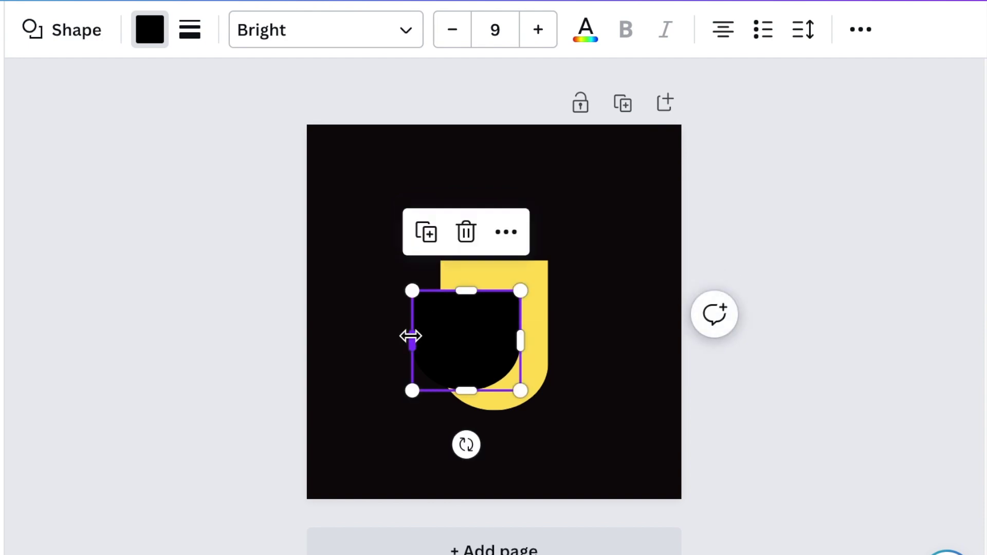
pyautogui.moveTo(411, 336); pyautogui.dragTo(427, 336)
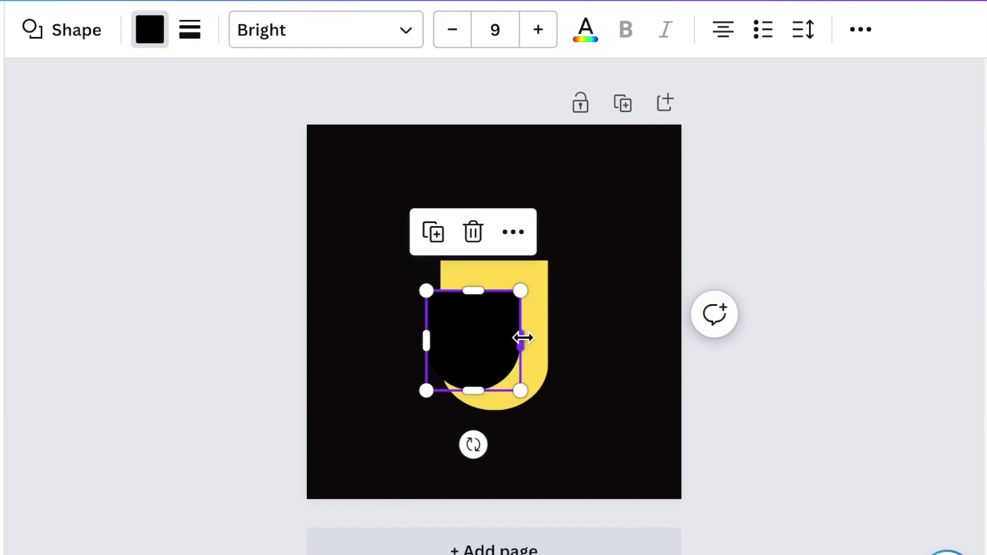
pyautogui.click(653, 399)
pyautogui.click(533, 332)
pyautogui.moveTo(473, 355); pyautogui.dragTo(487, 359)
pyautogui.moveTo(482, 292); pyautogui.dragTo(482, 294)
# Step: Duplicate the black shape, rotate it 90°, and place it over the arch's upper left
pyautogui.click(438, 244)
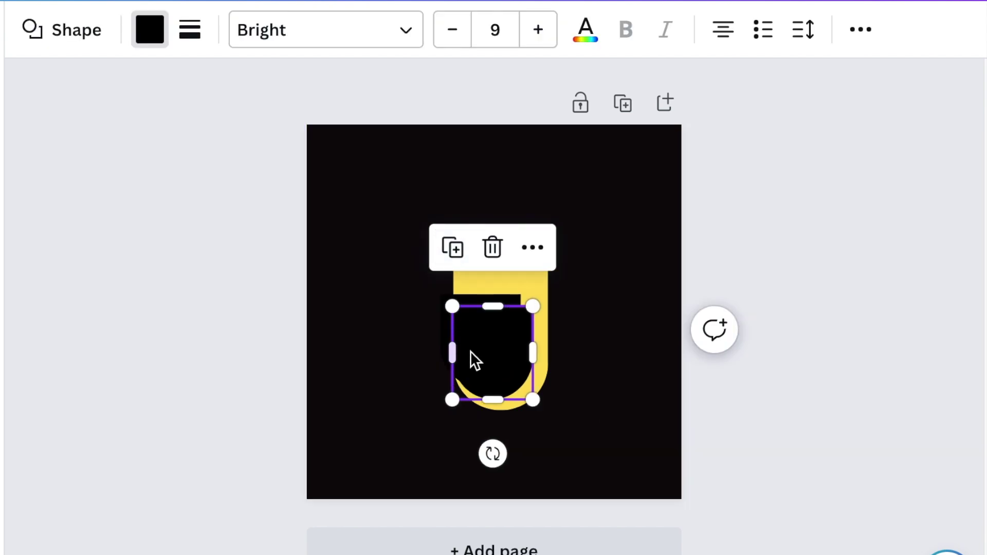
pyautogui.moveTo(426, 340)
pyautogui.mouseDown()
pyautogui.moveTo(398, 319)
pyautogui.moveTo(430, 299)
pyautogui.moveTo(441, 332)
pyautogui.mouseUp()
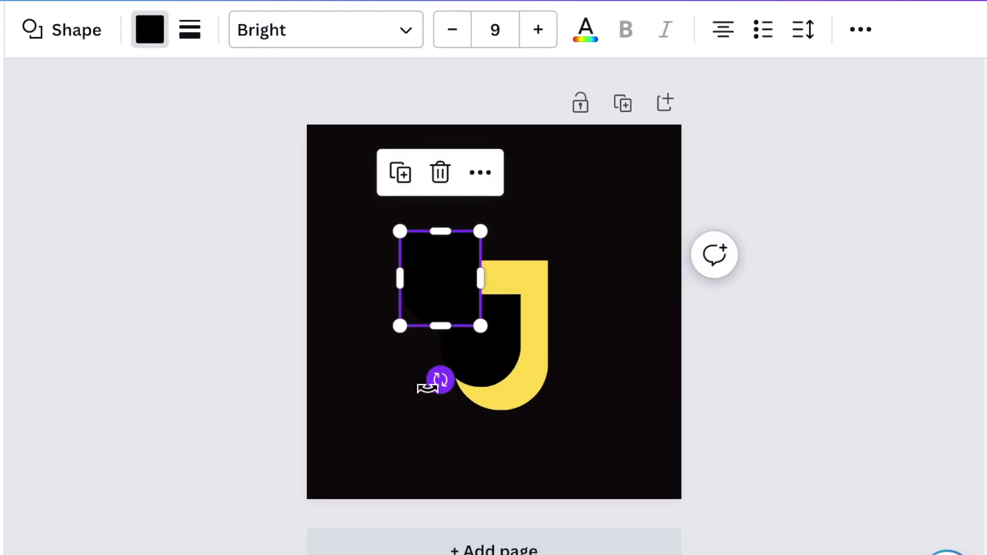
pyautogui.moveTo(427, 387); pyautogui.dragTo(379, 282)
pyautogui.moveTo(443, 421); pyautogui.dragTo(443, 420)
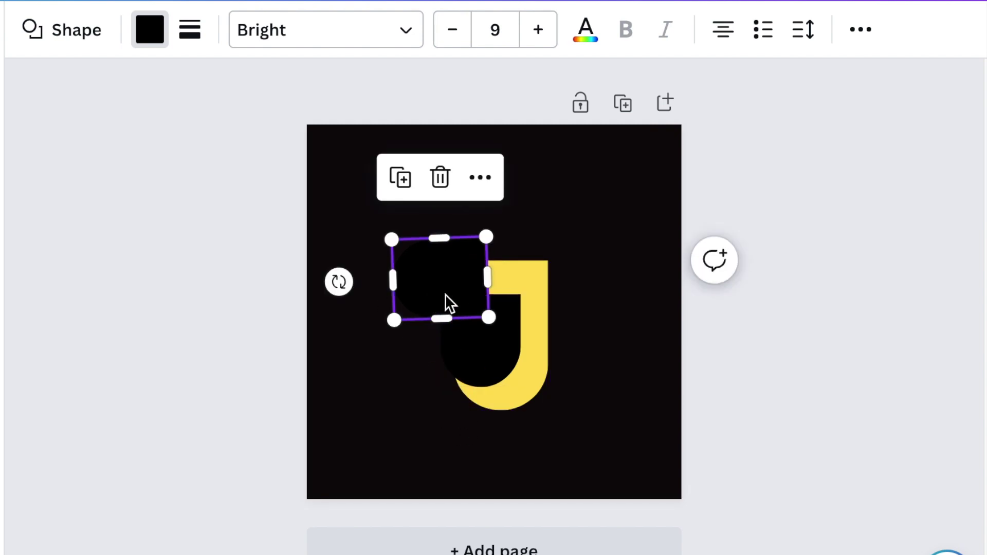
pyautogui.moveTo(442, 293); pyautogui.dragTo(427, 288)
pyautogui.click(641, 390)
# Step: Duplicate the lower black shape, rotate it to −90° right of the J, make it yellow, narrow to 108 wide
pyautogui.click(470, 341)
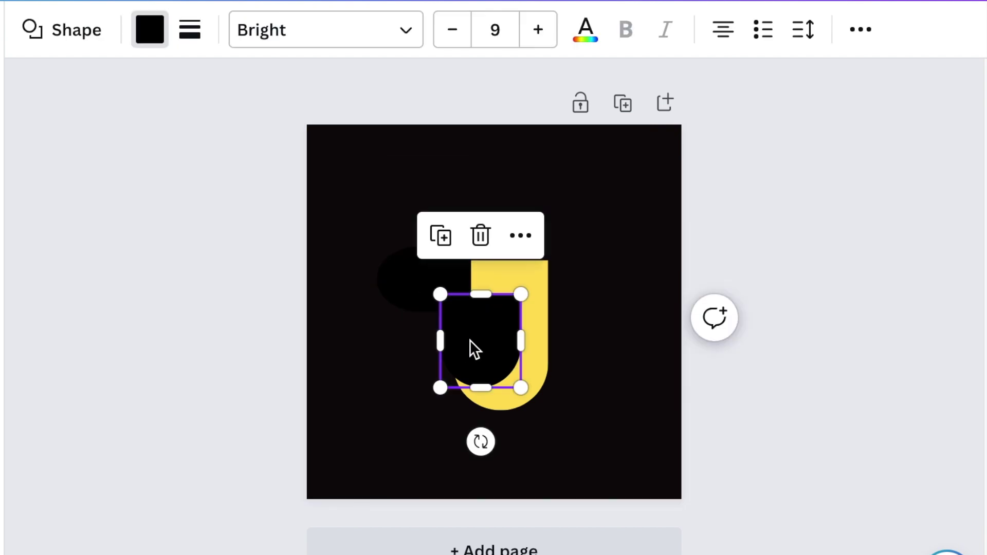
pyautogui.click(453, 247)
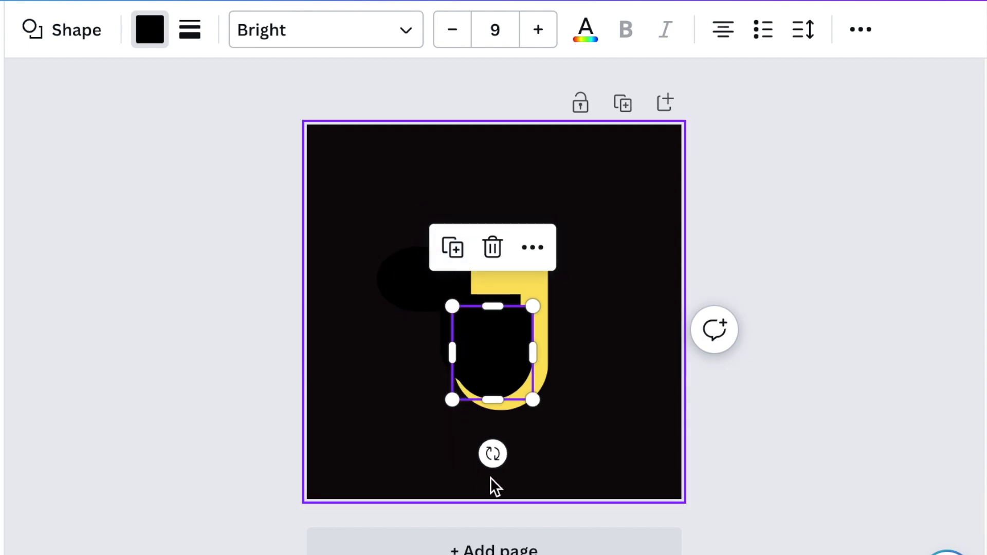
pyautogui.moveTo(492, 454); pyautogui.dragTo(591, 355)
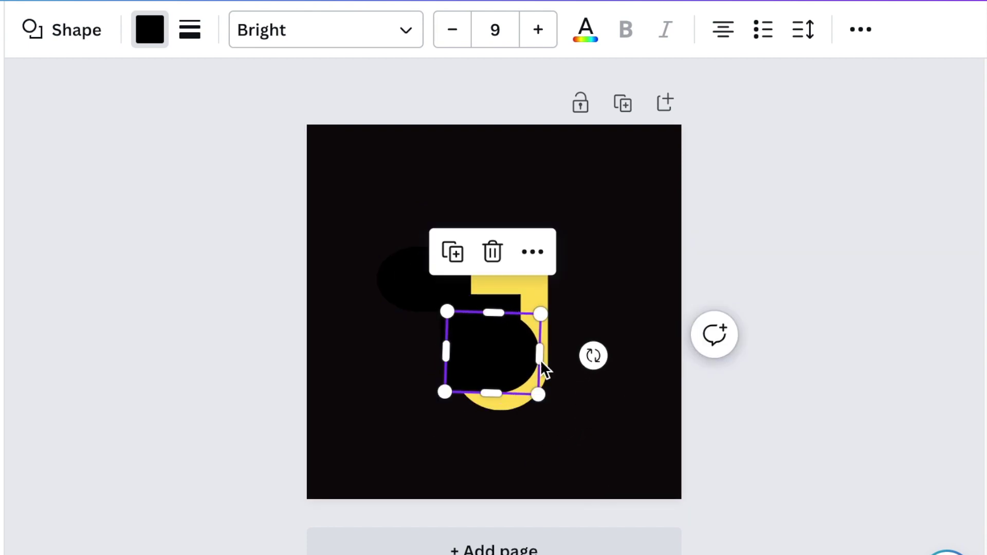
pyautogui.moveTo(514, 360); pyautogui.dragTo(596, 328)
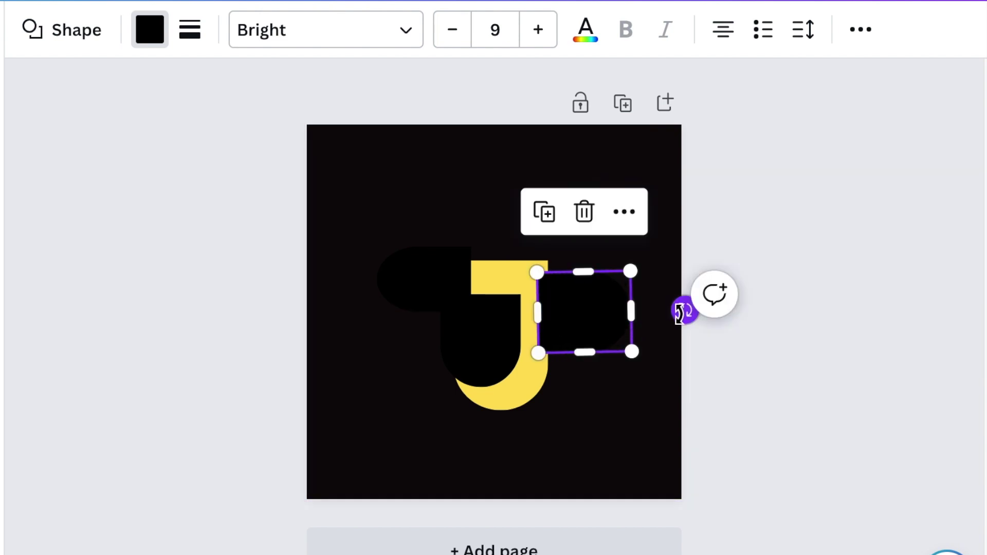
pyautogui.moveTo(680, 313); pyautogui.dragTo(678, 312)
pyautogui.moveTo(603, 338); pyautogui.dragTo(603, 337)
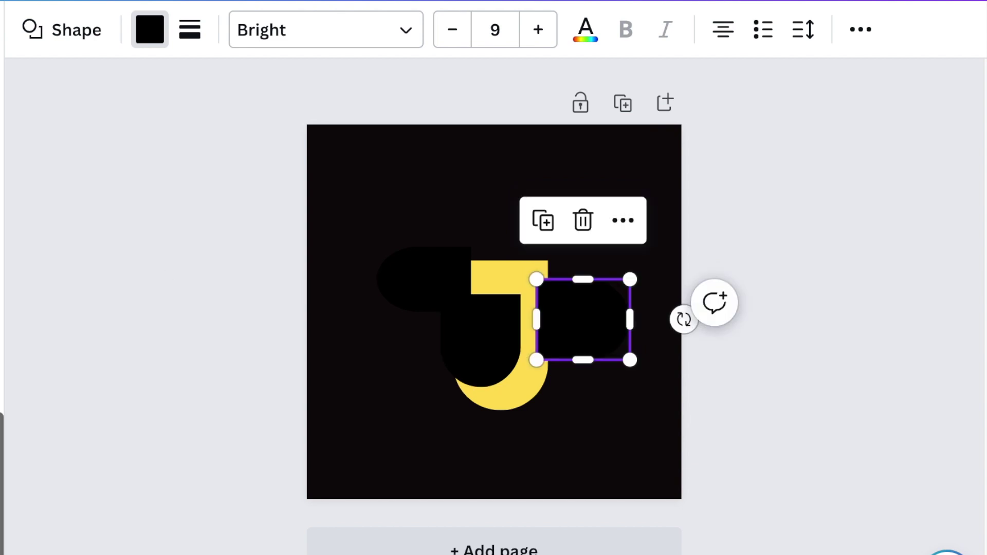
pyautogui.hotkey('ctrl', 'alt', 'v')
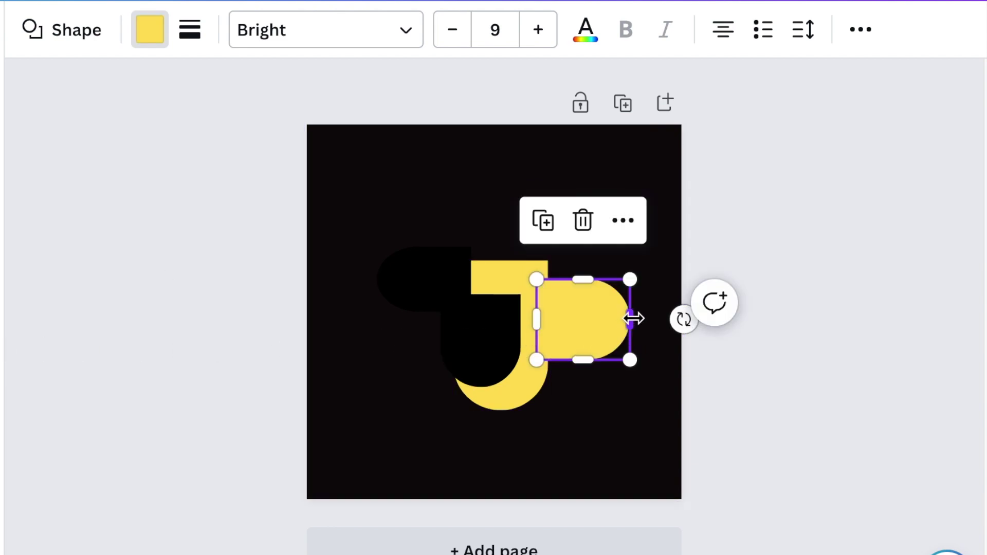
pyautogui.moveTo(622, 319); pyautogui.dragTo(601, 319)
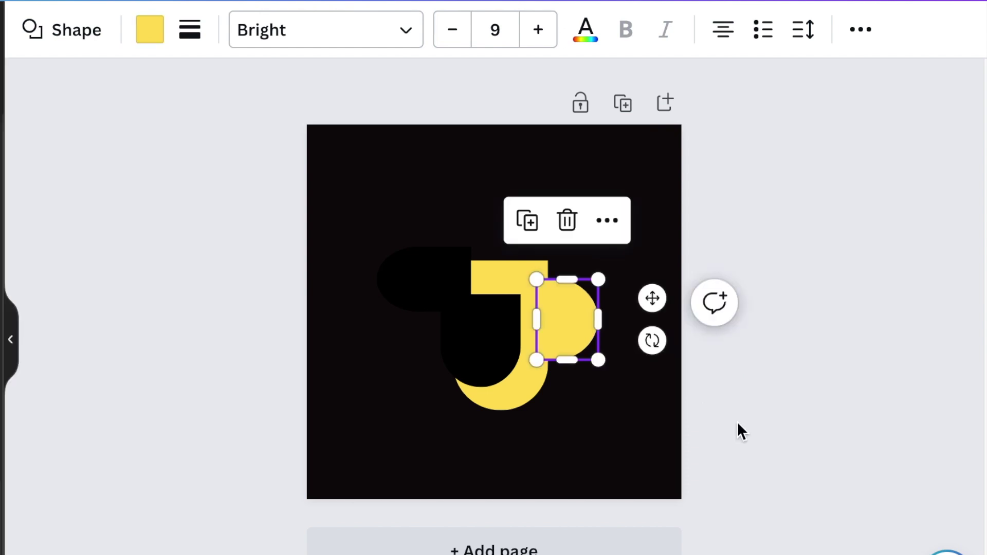
# Step: Punch a small black hole into the yellow D to form the handle, then add a paragraph text box
pyautogui.click(531, 235)
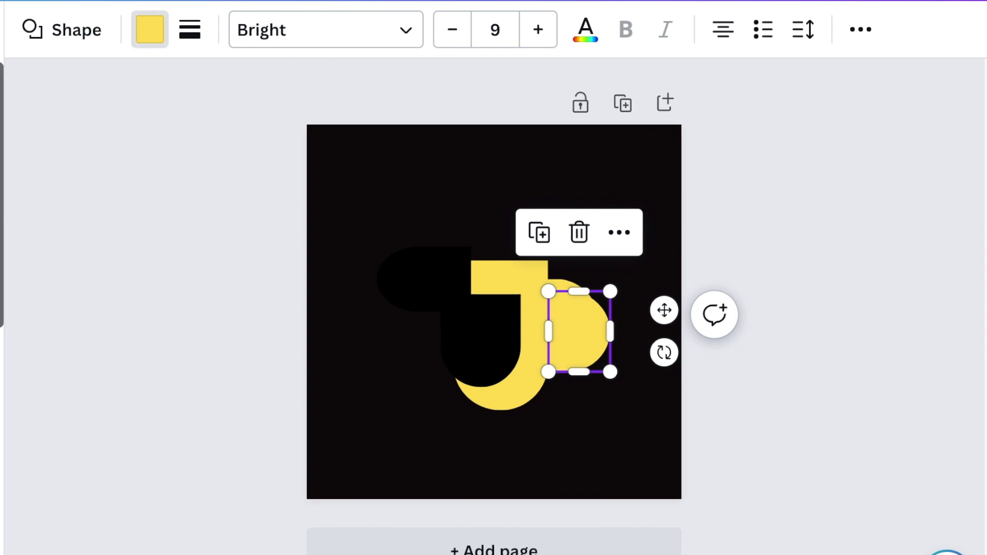
pyautogui.moveTo(609, 370); pyautogui.dragTo(586, 340)
pyautogui.click(628, 422)
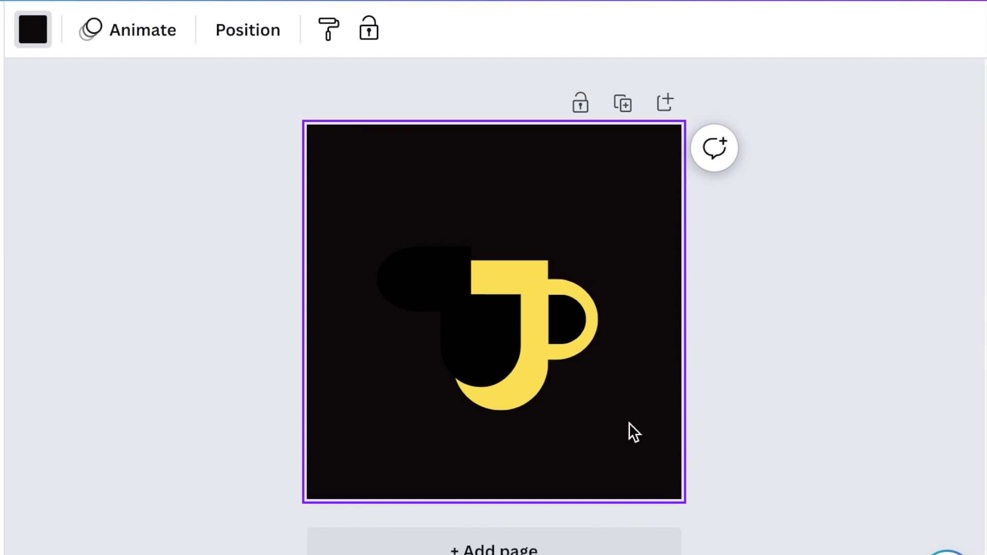
pyautogui.click(570, 339)
pyautogui.moveTo(584, 343); pyautogui.dragTo(552, 336)
pyautogui.click(640, 396)
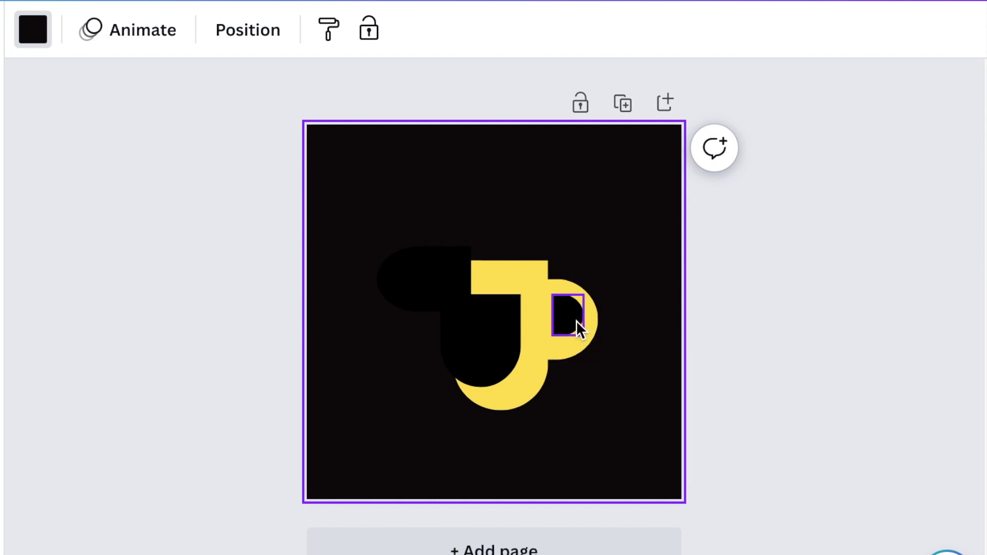
pyautogui.click(579, 327)
pyautogui.click(647, 425)
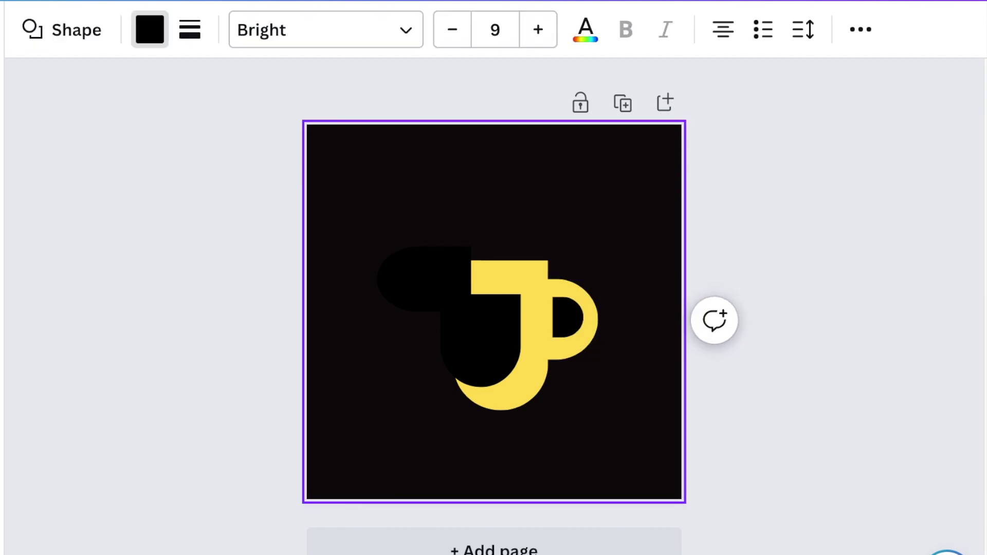
pyautogui.moveTo(567, 319); pyautogui.dragTo(568, 319)
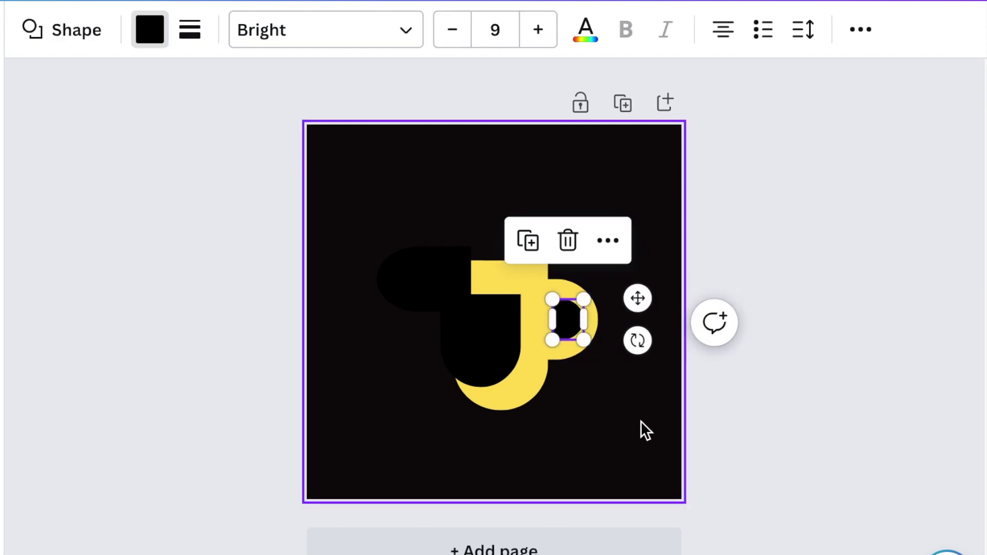
pyautogui.click(593, 453)
pyautogui.hotkey('ctrl', 'v')
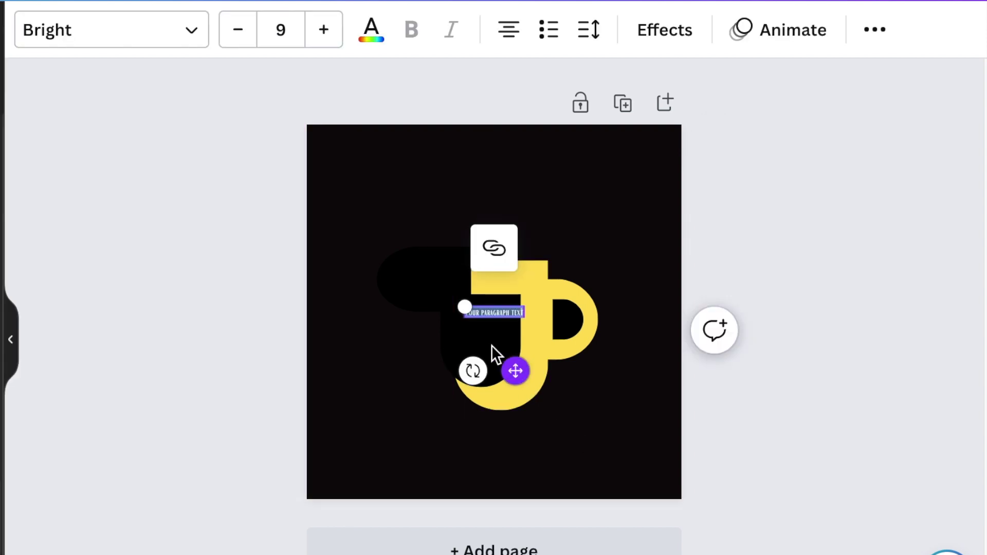
# Step: Move the text below the mug, set it to yellow Sigher font, and start typing 'JP Co'
pyautogui.moveTo(416, 301); pyautogui.dragTo(344, 286)
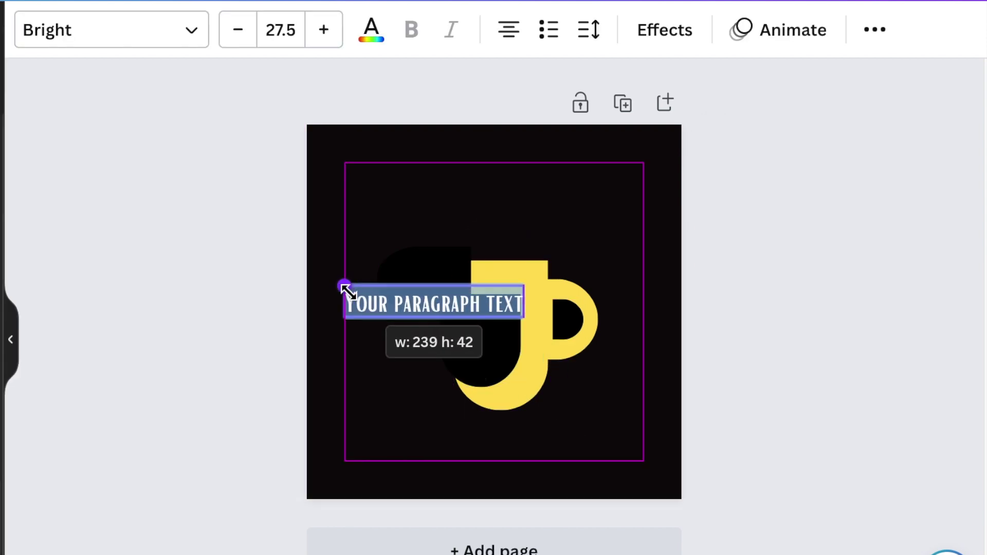
pyautogui.moveTo(445, 373); pyautogui.dragTo(514, 517)
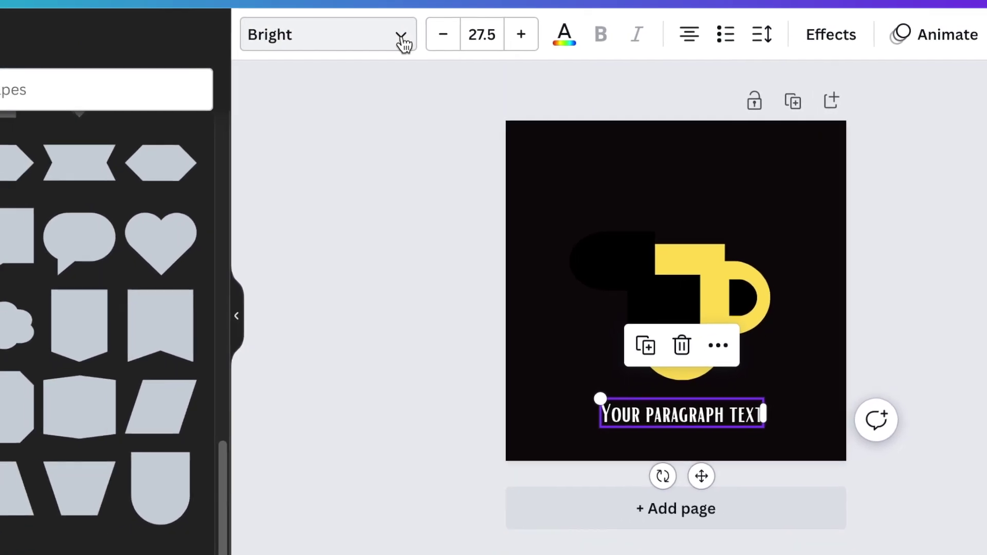
pyautogui.click(401, 37)
pyautogui.write('sigher')
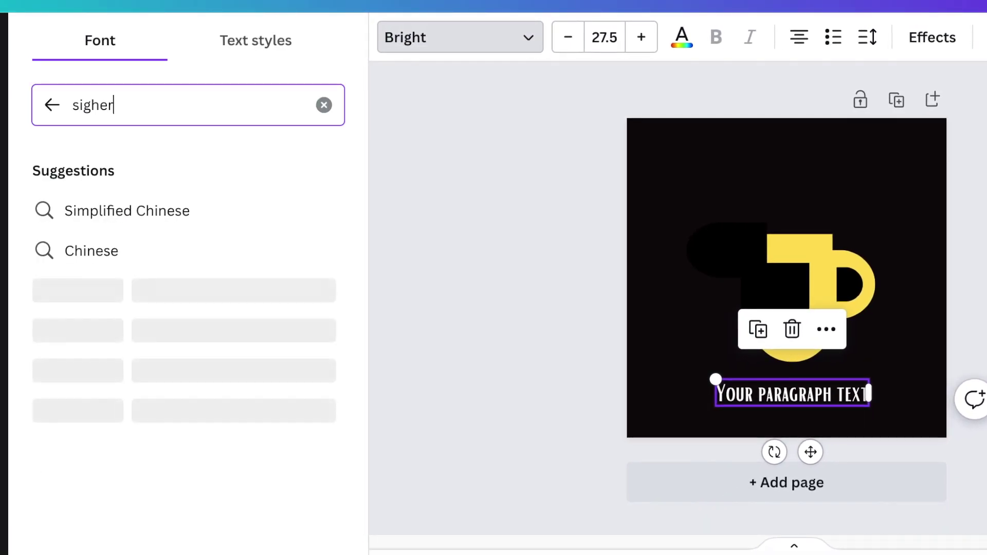
pyautogui.click(104, 217)
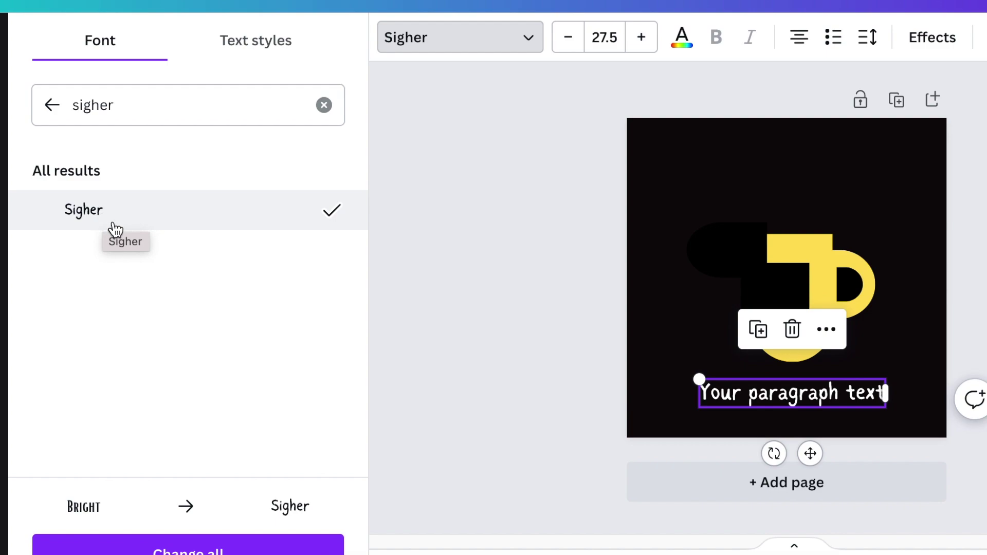
pyautogui.click(681, 38)
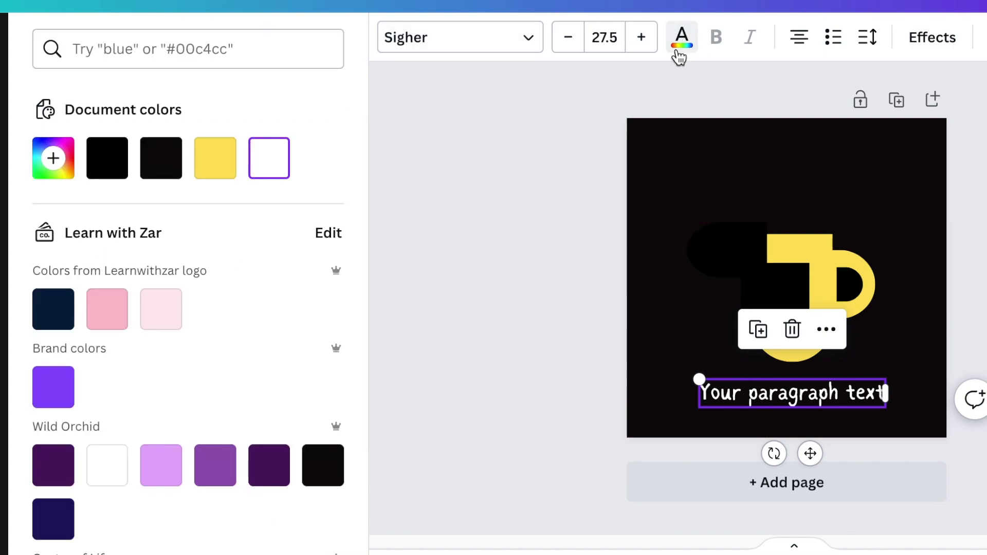
pyautogui.click(215, 158)
pyautogui.doubleClick(754, 395)
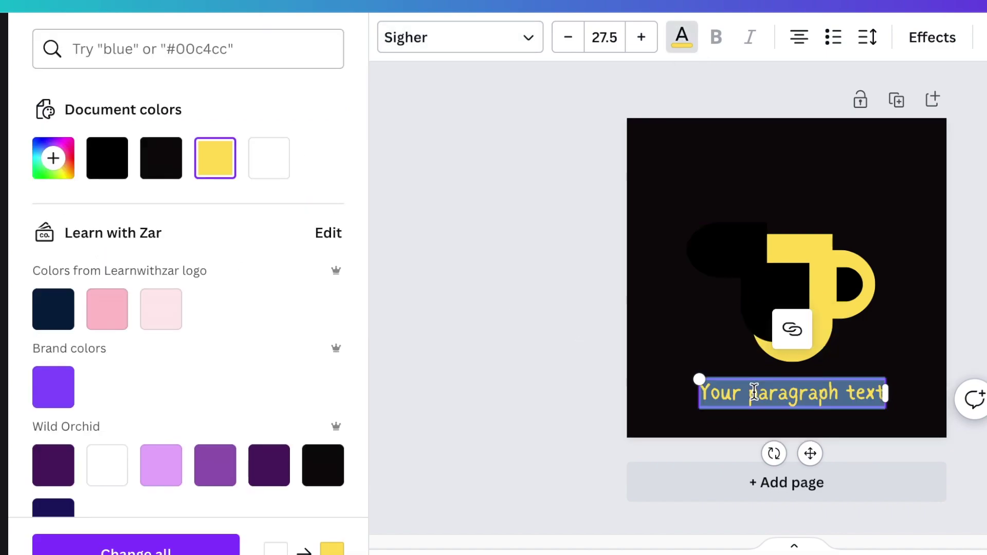
pyautogui.write('JP')
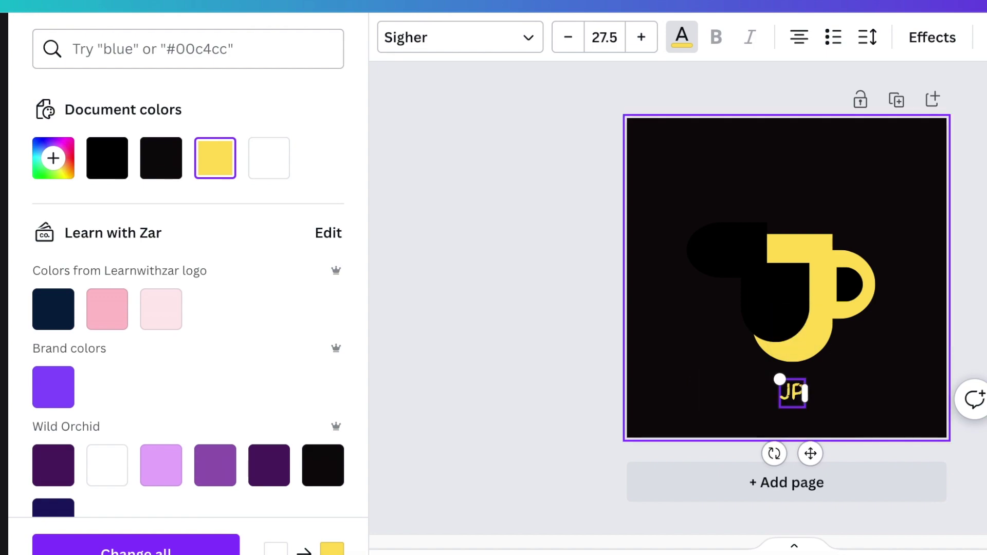
pyautogui.write(' Coffee Palace')
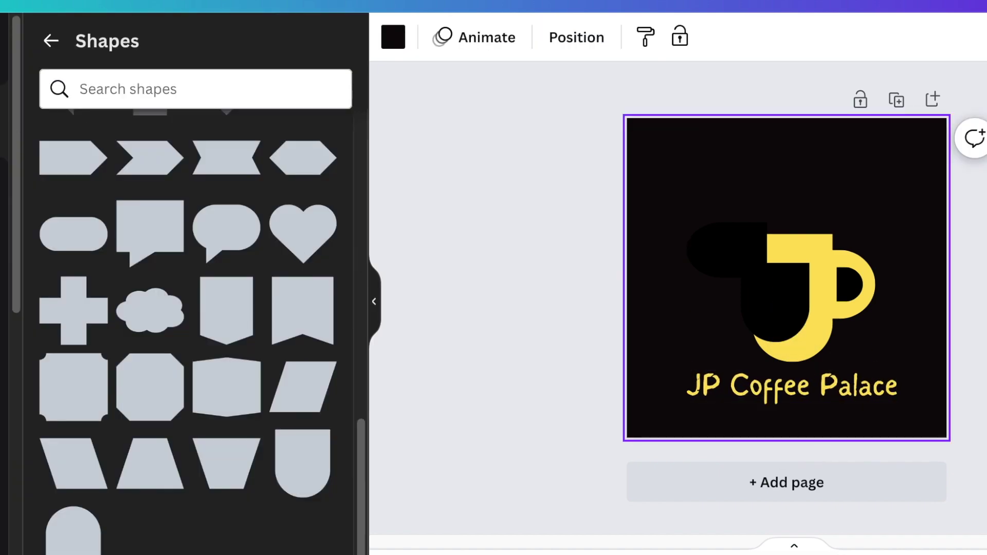
# Step: Insert a 'steam' graphic from Elements, colour it light grey, and size it above the mug
pyautogui.click(47, 46)
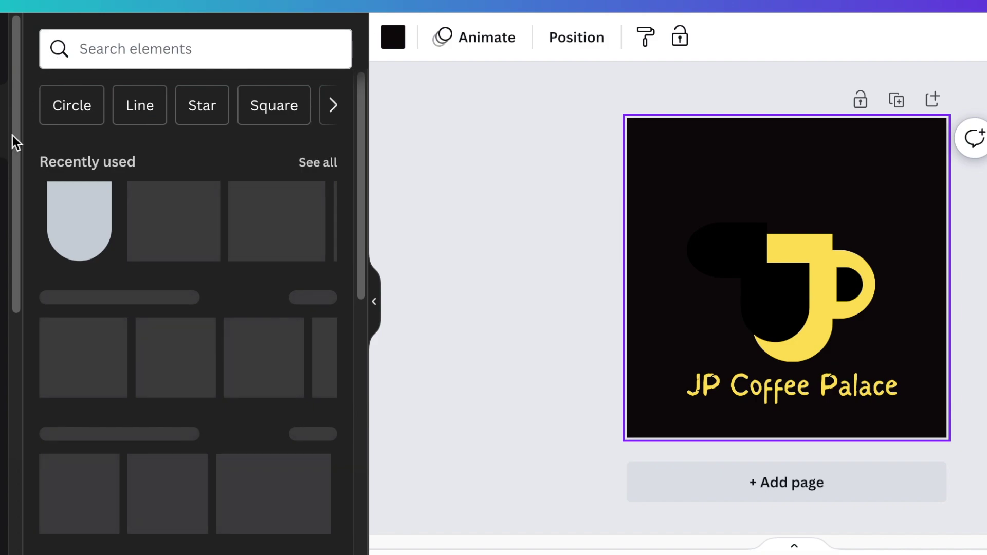
pyautogui.click(109, 52)
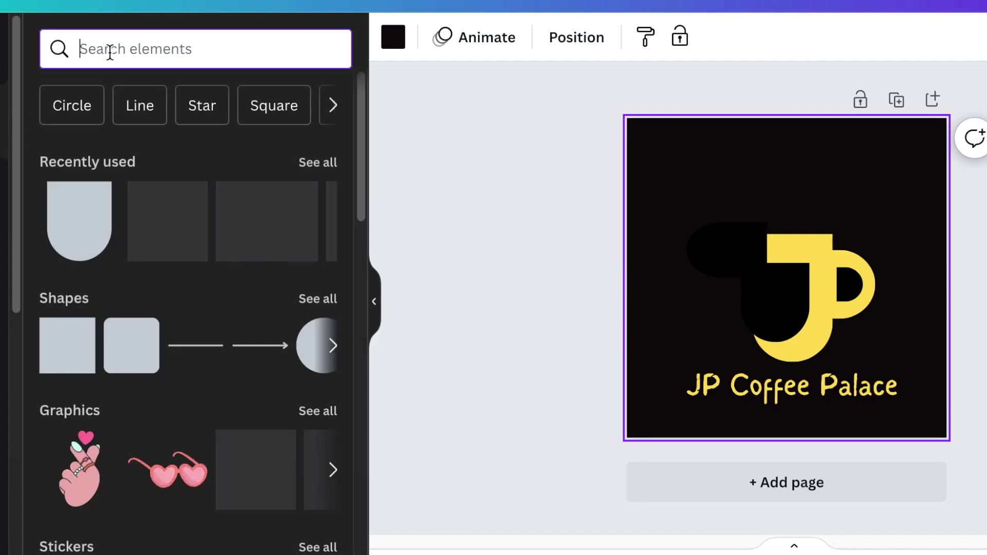
pyautogui.write('steam')
pyautogui.press('Return')
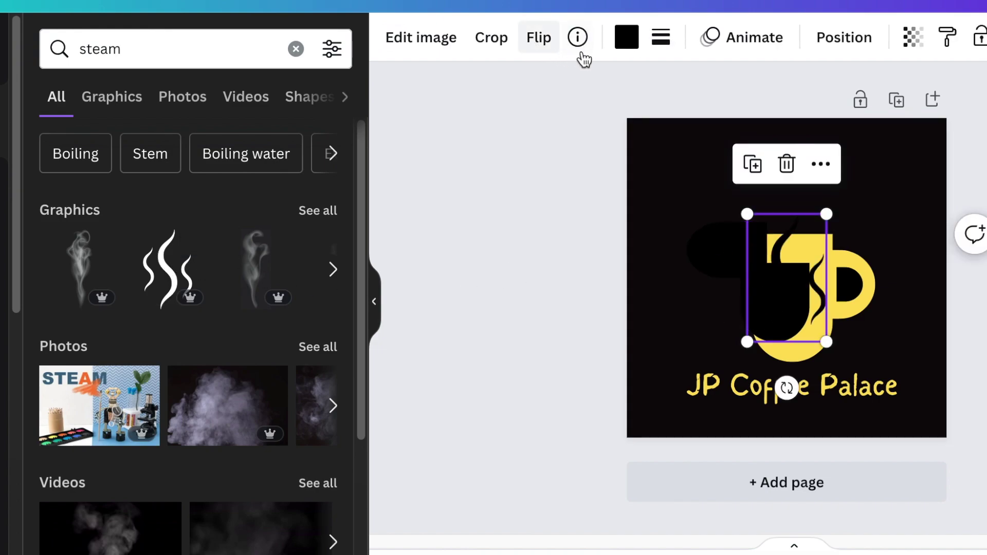
pyautogui.click(626, 38)
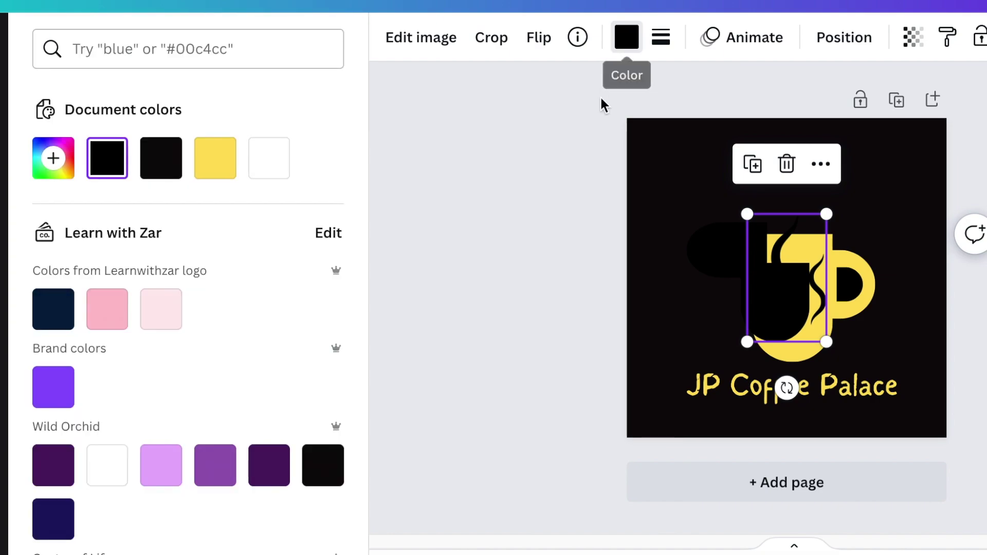
pyautogui.moveTo(365, 145); pyautogui.dragTo(381, 386)
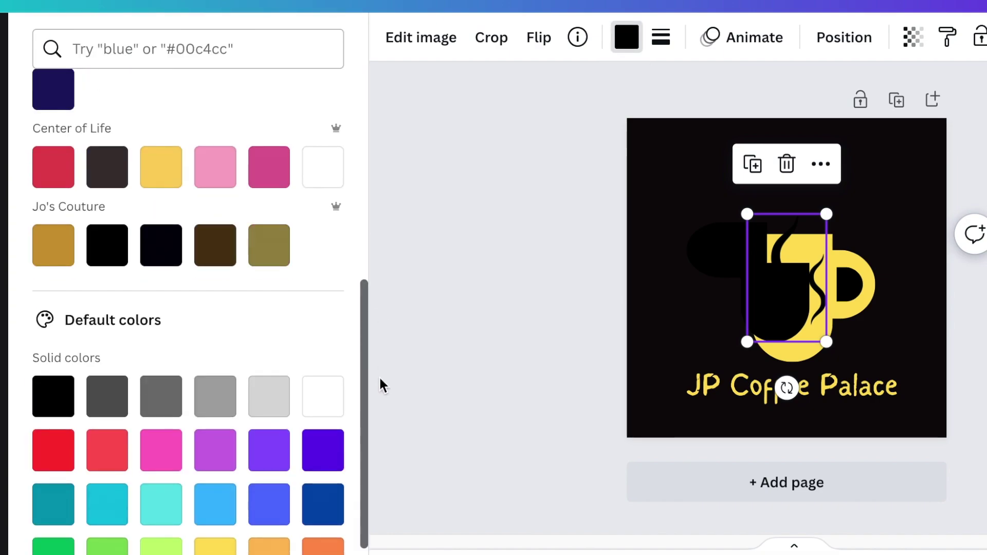
pyautogui.click(272, 371)
pyautogui.moveTo(826, 342); pyautogui.dragTo(782, 269)
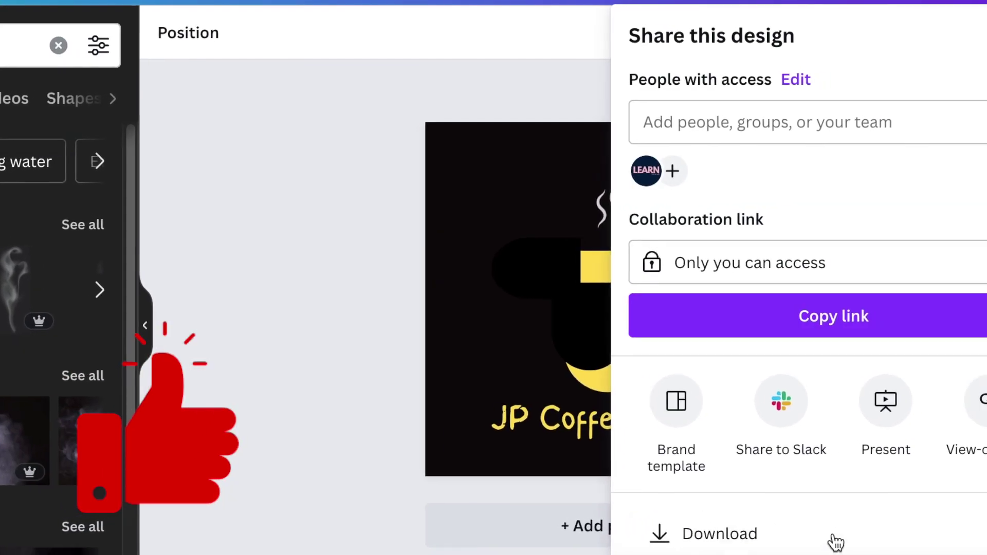
# Step: Download the logo as a PNG and open the downloaded file
pyautogui.click(757, 550)
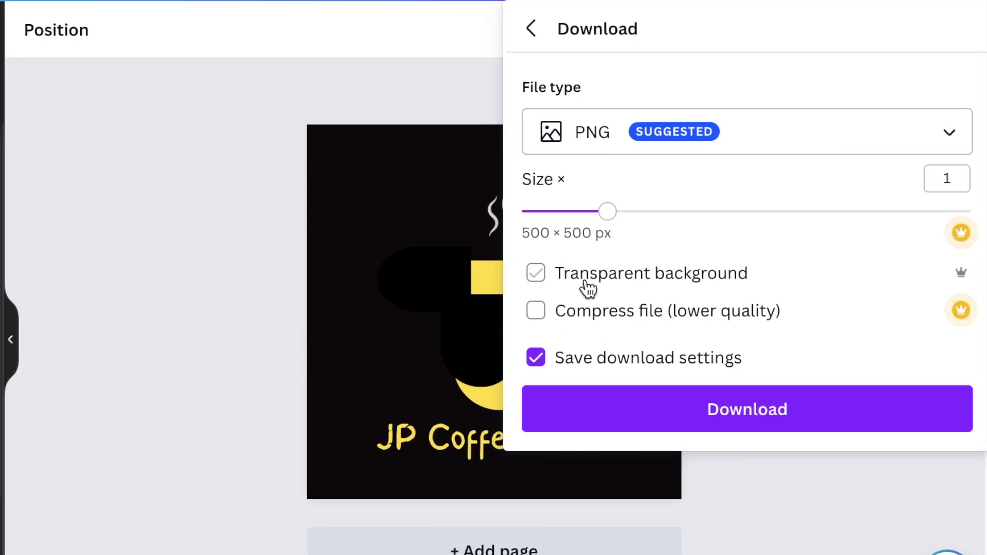
pyautogui.click(696, 411)
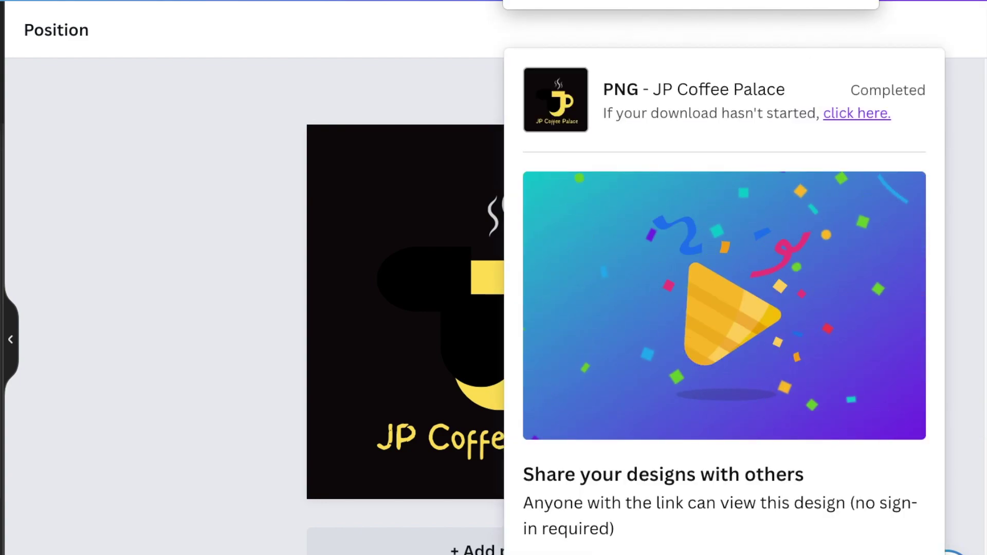
pyautogui.click(809, 30)
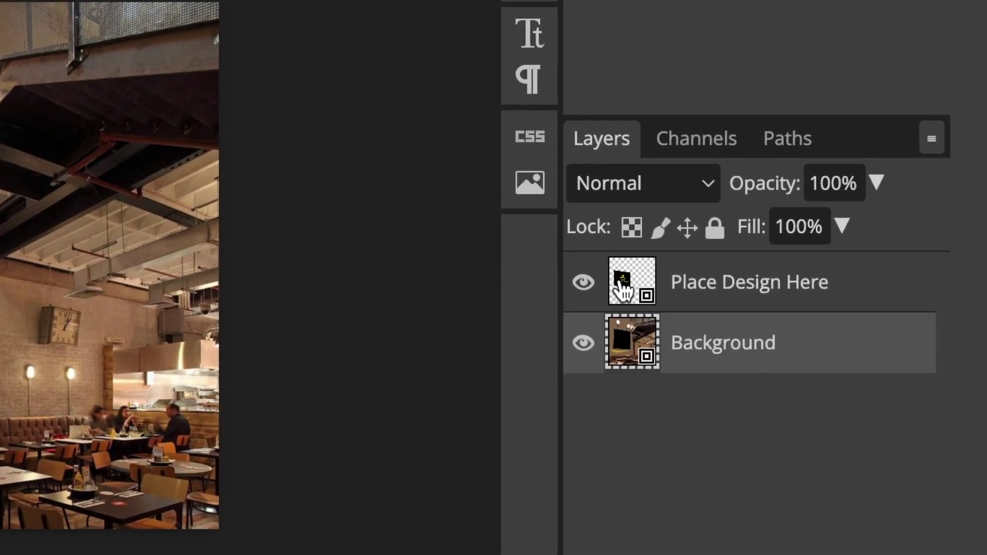
# Step: Open the Place Design Here smart object from the Layers panel for editing
pyautogui.doubleClick(623, 289)
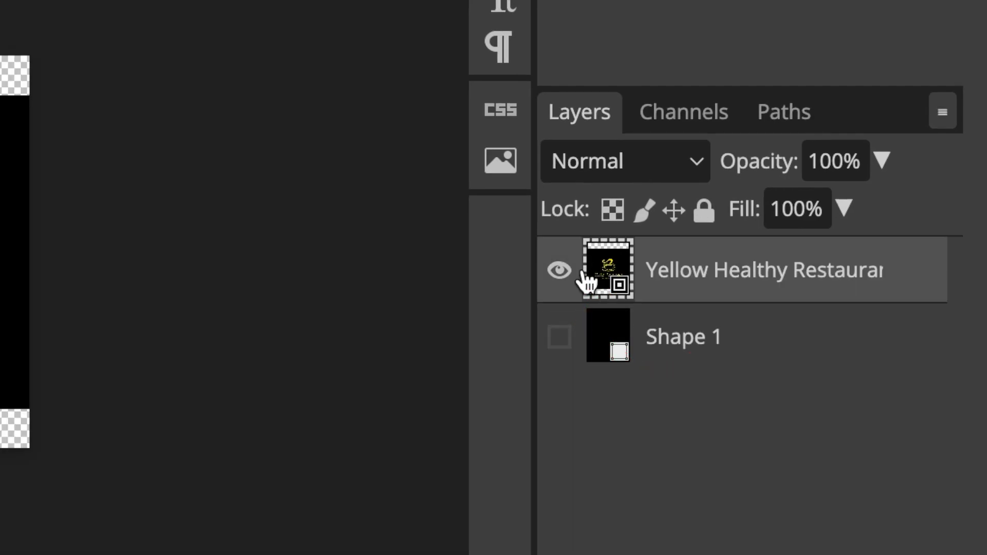
# Step: Replace the hidden Yellow Healthy Restaurant layer with the enlarged JP Coffee Palace PNG and save
pyautogui.click(559, 270)
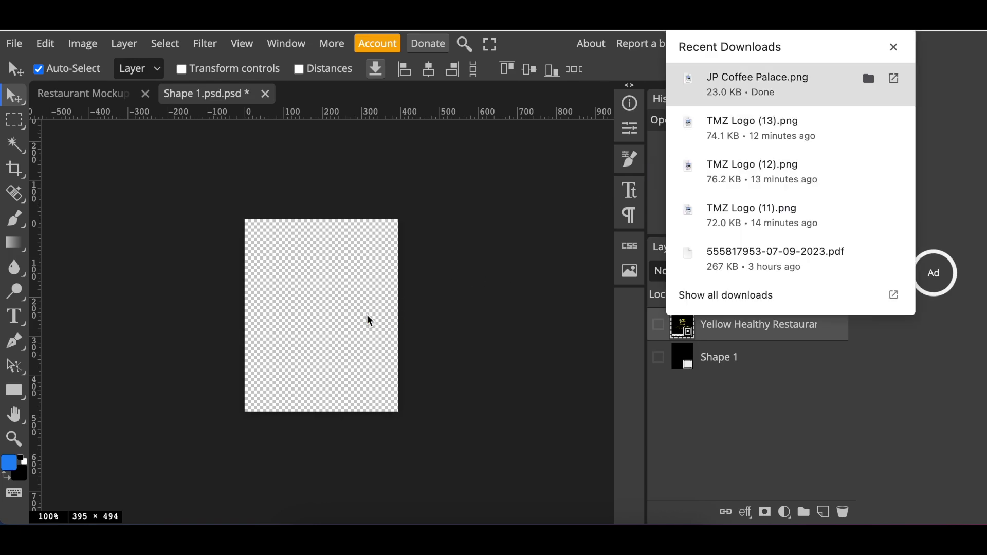
pyautogui.moveTo(370, 321); pyautogui.dragTo(366, 322)
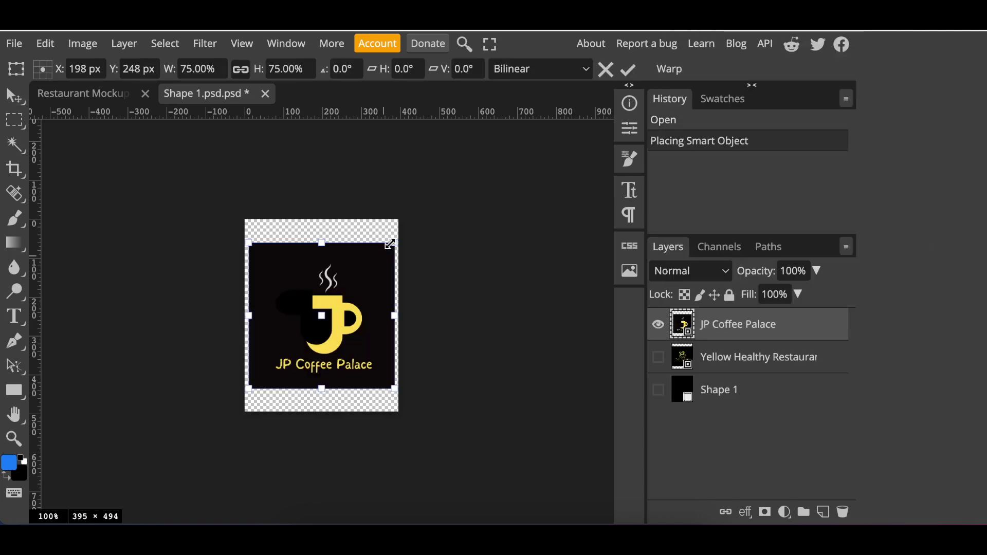
pyautogui.moveTo(414, 216); pyautogui.dragTo(441, 195)
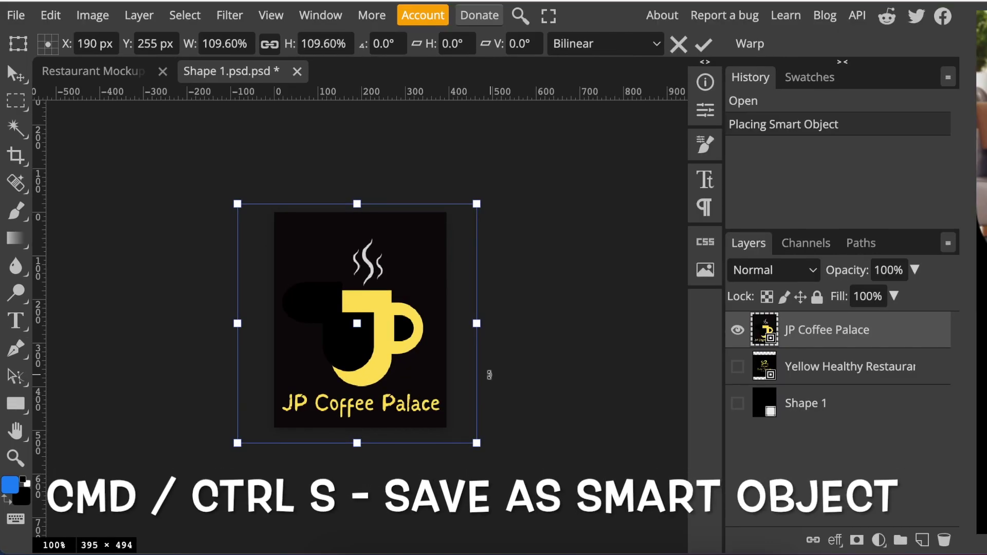
pyautogui.press('Return')
pyautogui.hotkey('ctrl', 's')
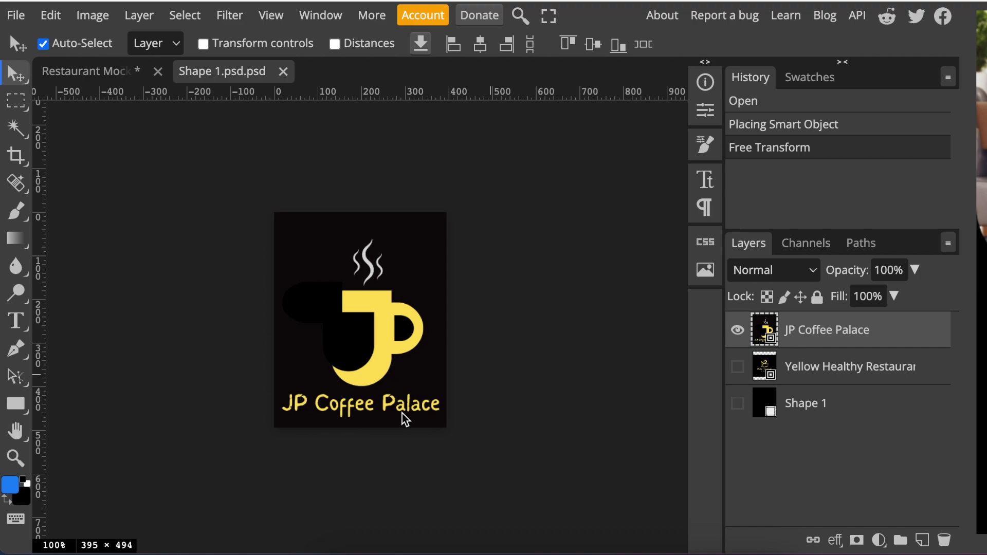
# Step: Switch to the Restaurant Mockup document to see the JP Coffee Palace logo on the wall
pyautogui.click(106, 71)
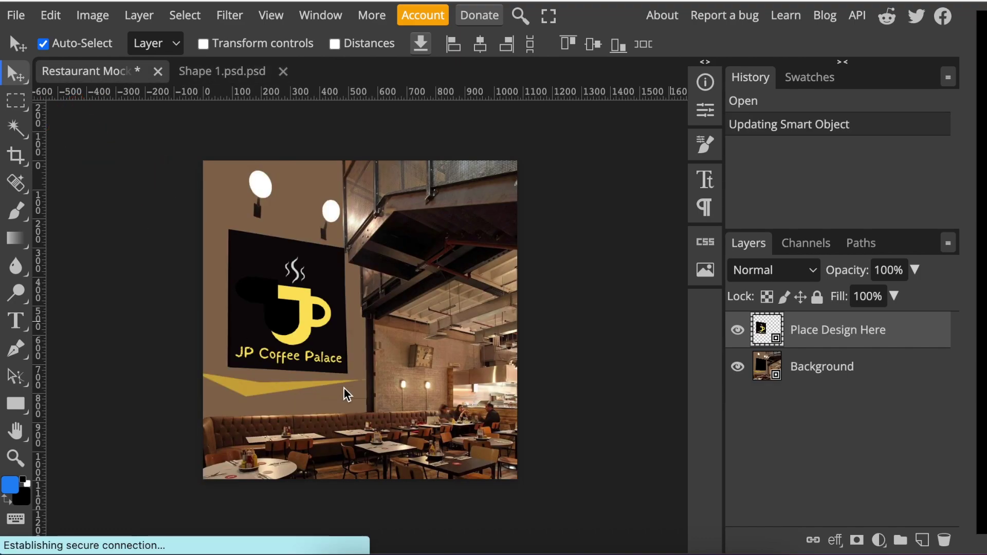